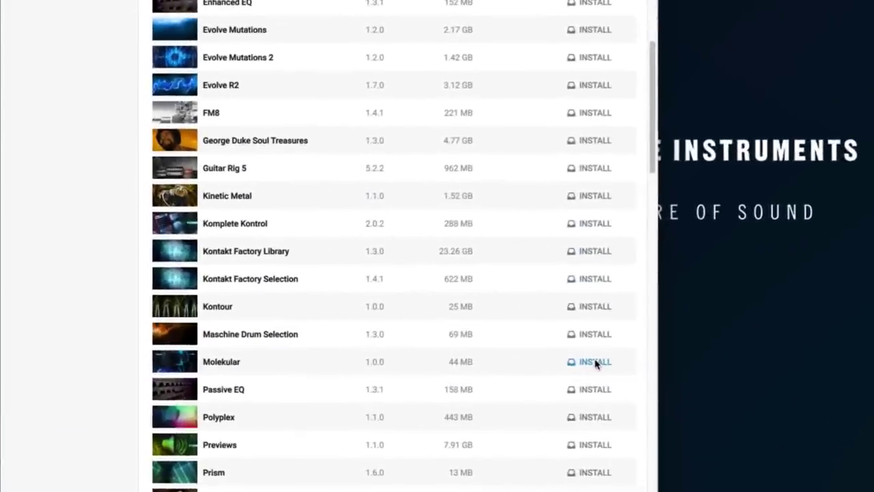
Install Molekular, then review Installed Products and the Balinese Gamelan details
click(395, 370)
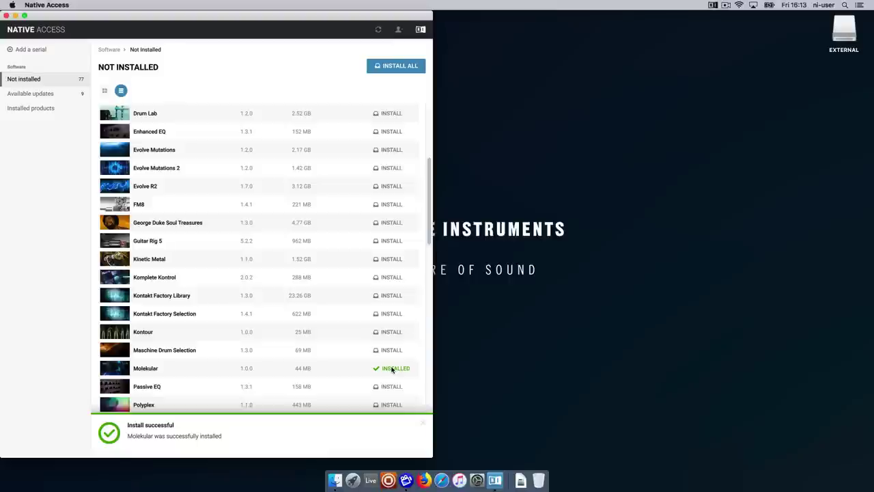
click(29, 107)
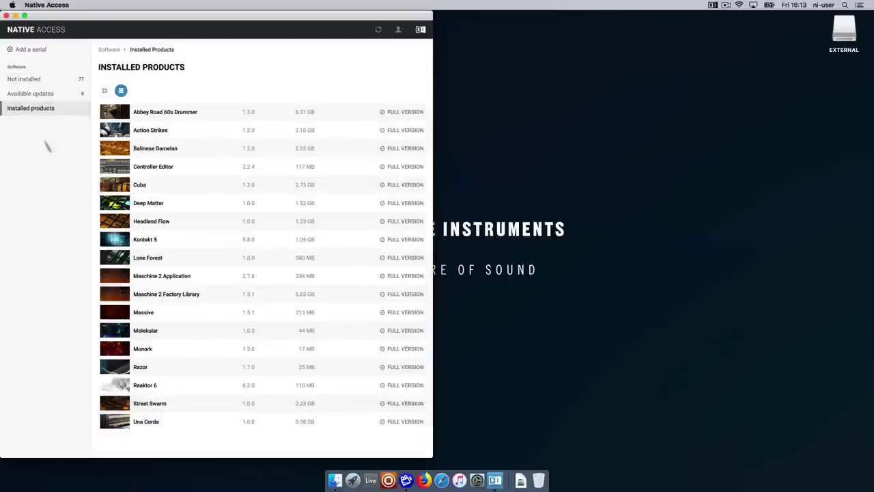
mouse_move(179, 330)
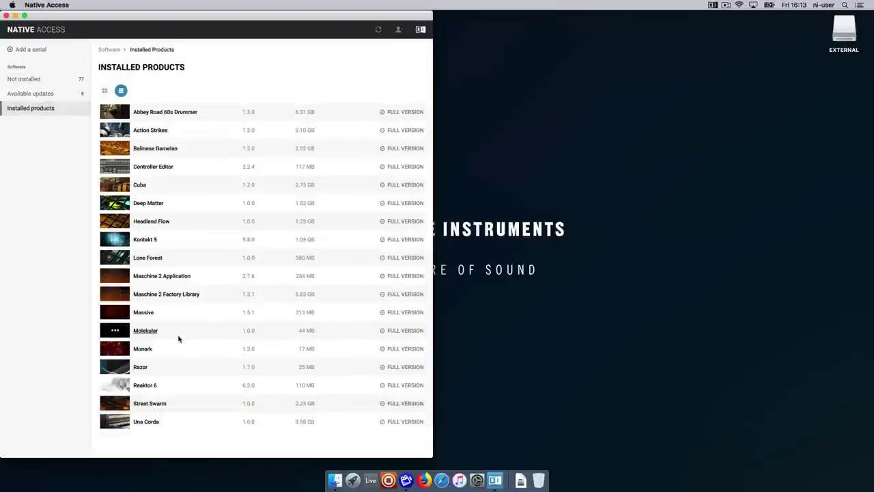
click(146, 150)
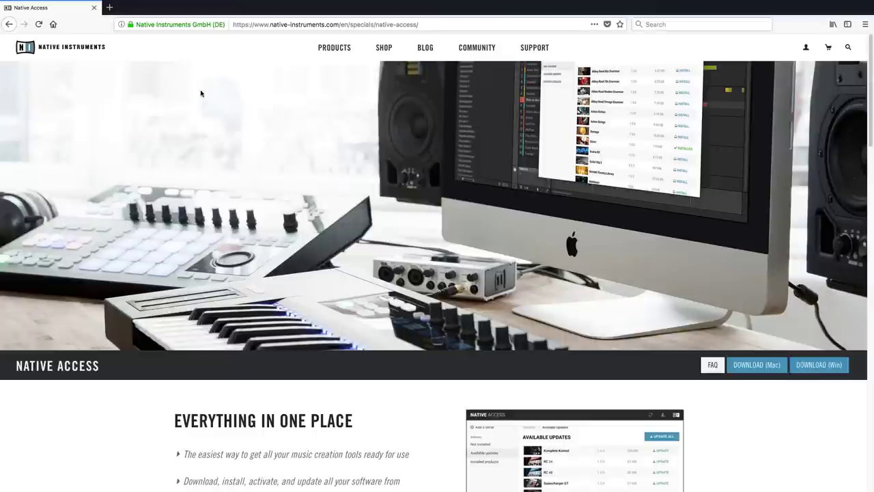
scroll(201, 93, down, 6)
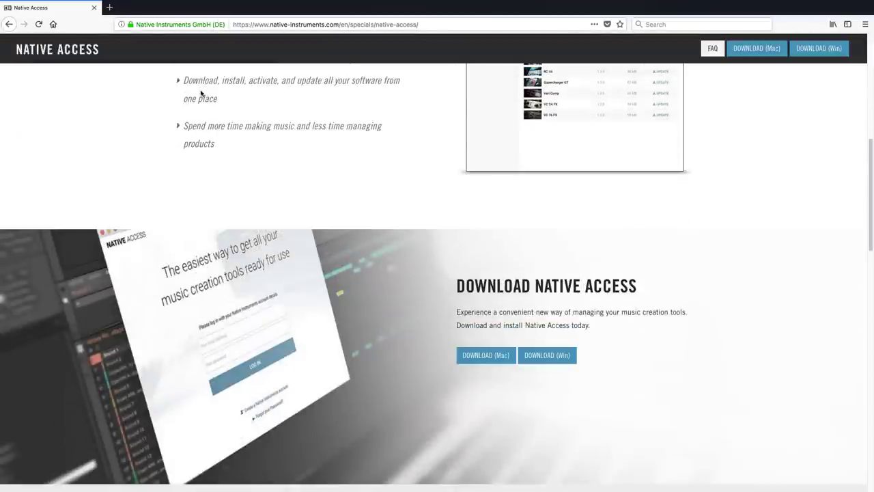
Download the Mac Native Access installer and select Native Access in Finder's Applications folder
click(497, 356)
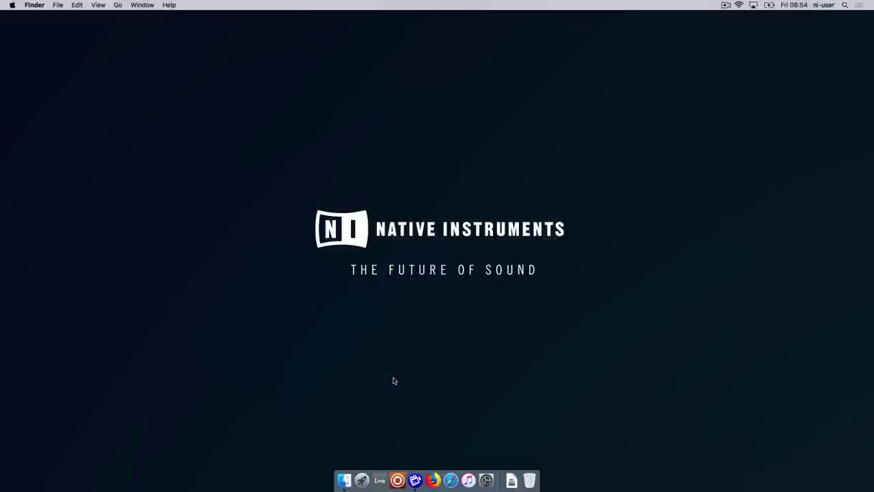
click(344, 480)
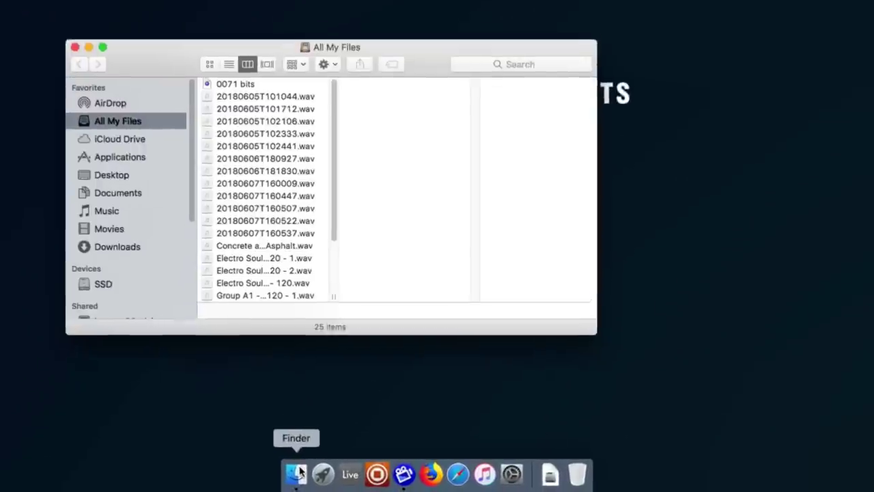
click(149, 158)
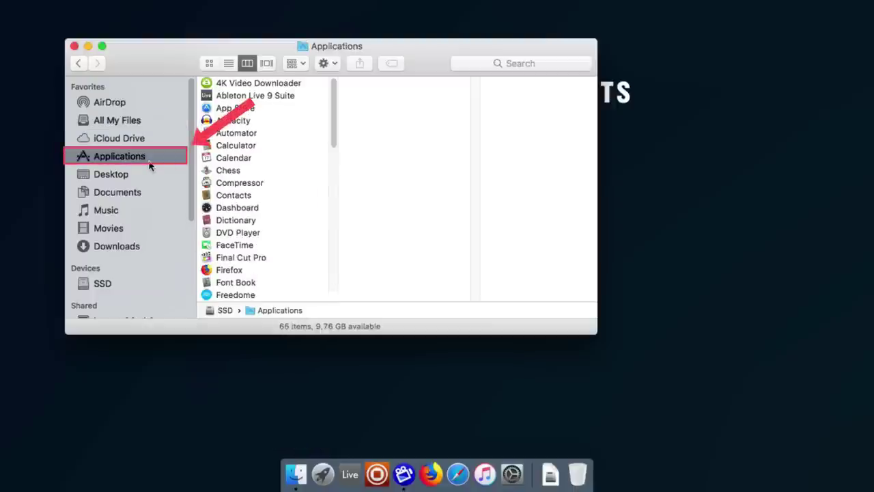
drag(334, 138, 334, 215)
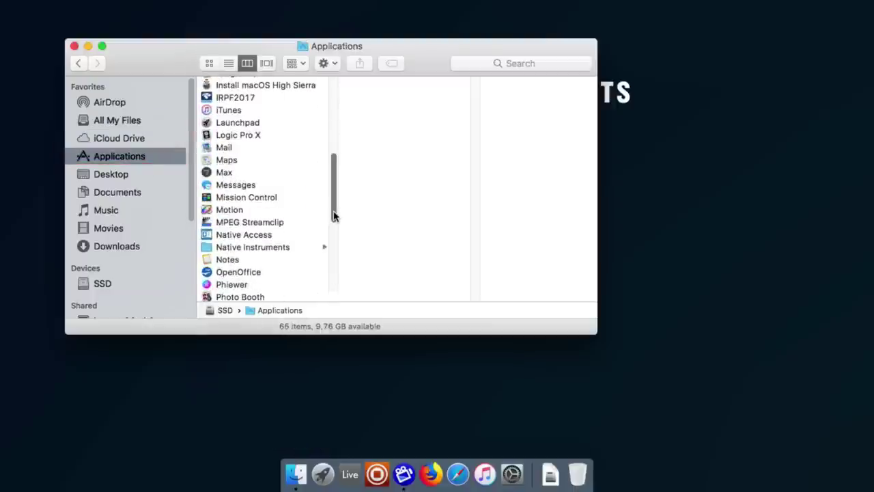
click(260, 236)
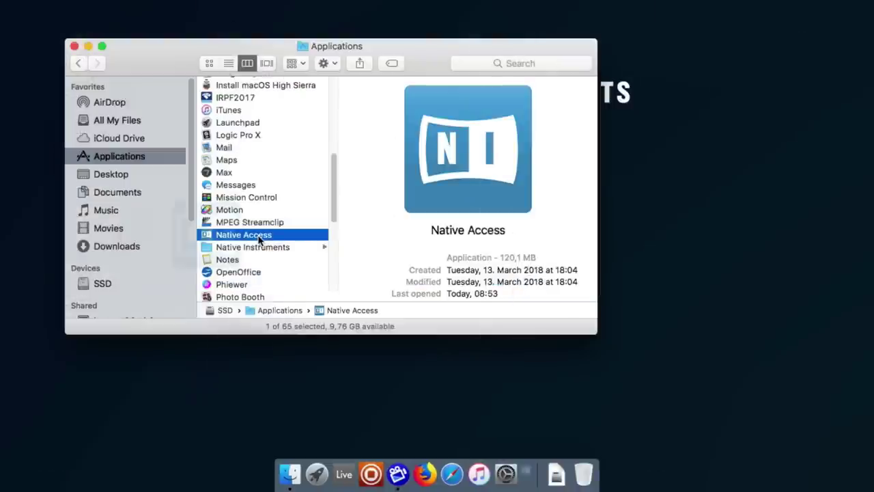
Launch Native Access and paste the account password into the login form
double_click(273, 257)
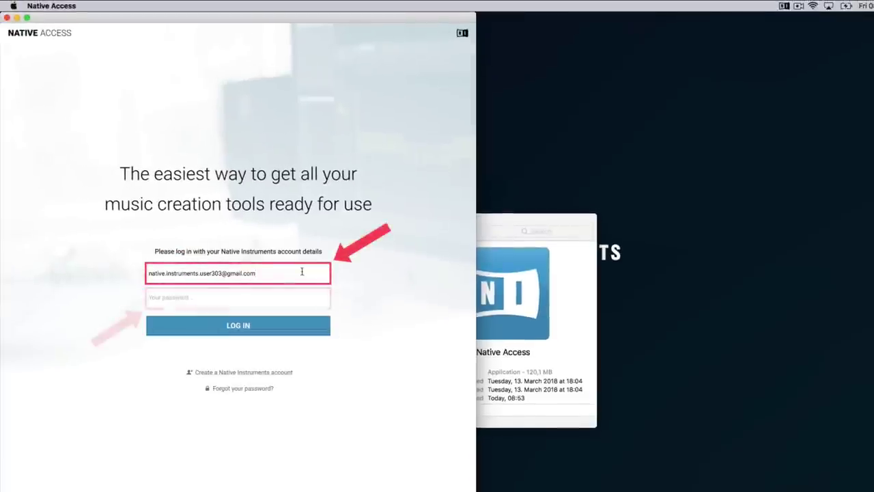
key(super+v)
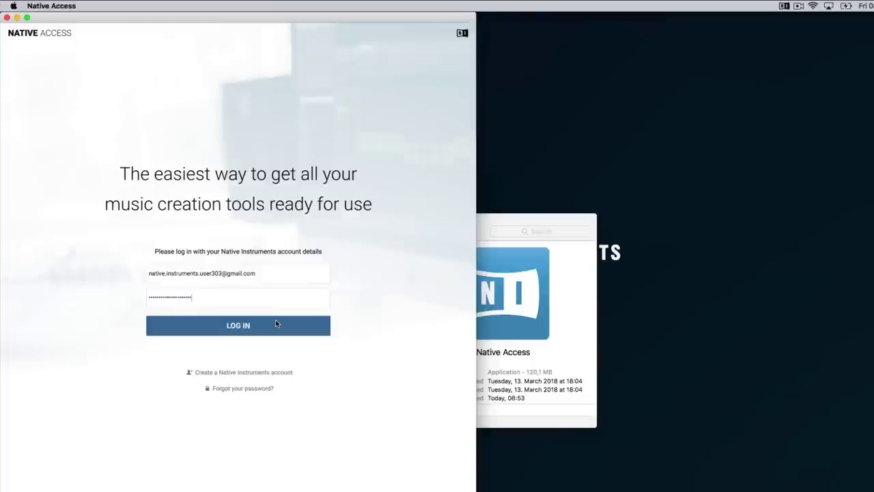
On the new-account form, enter an e-mail address and password, and accept the EULA
click(260, 374)
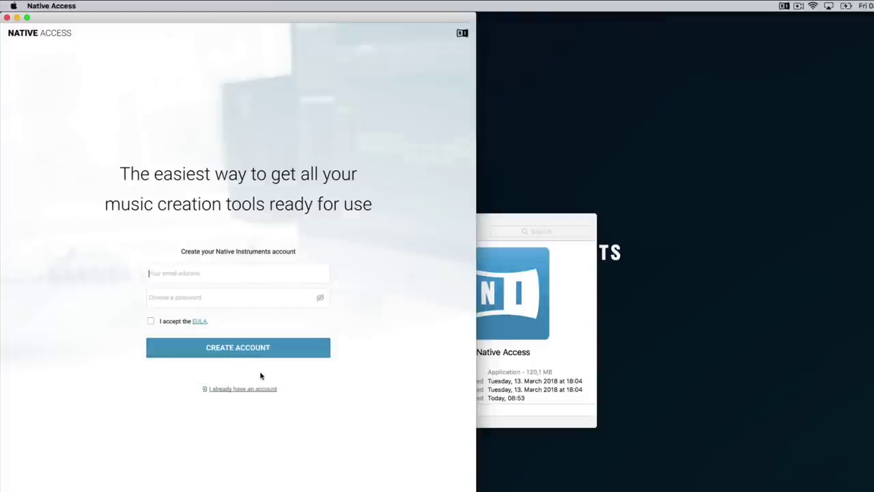
key(Tab)
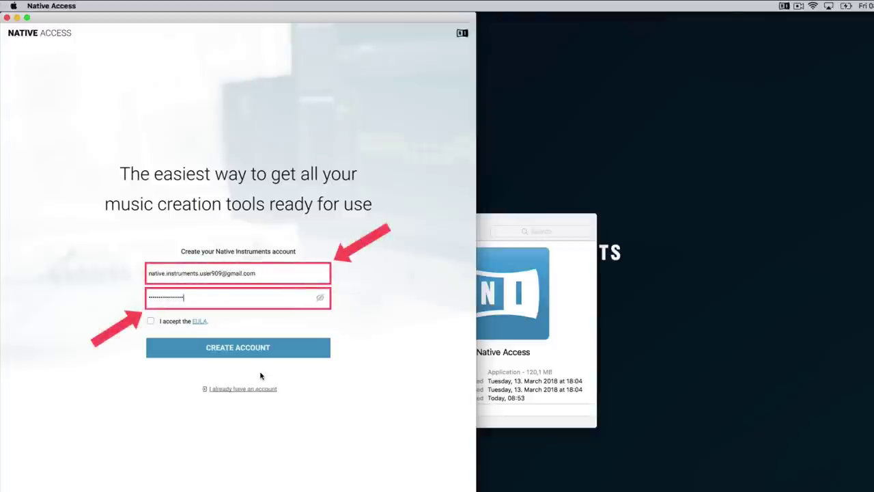
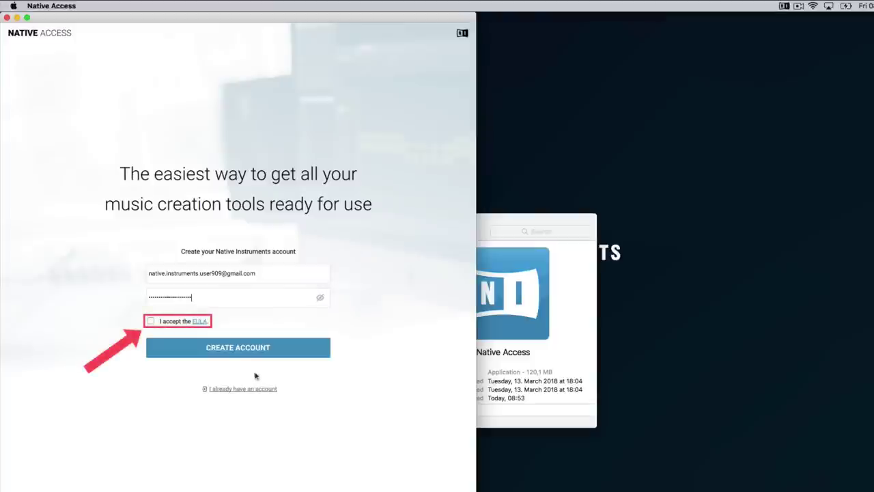
click(151, 322)
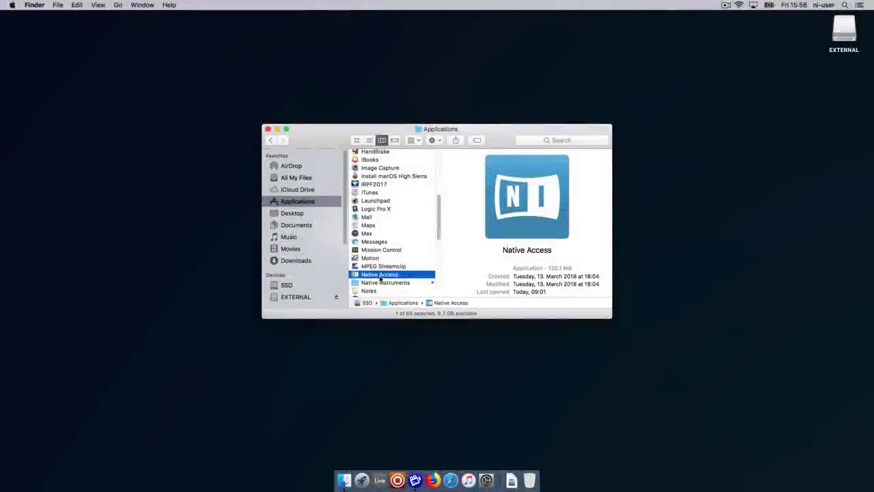
Launch Native Access and authorise the helper tool install with the admin password
double_click(381, 276)
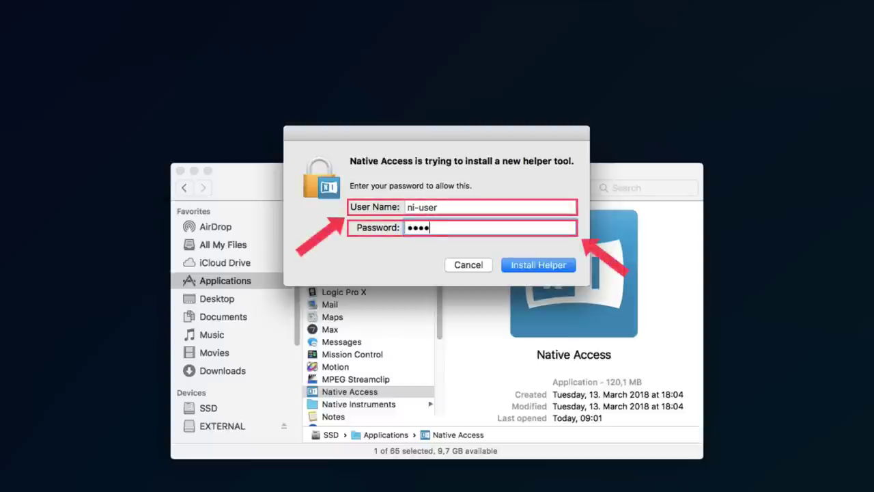
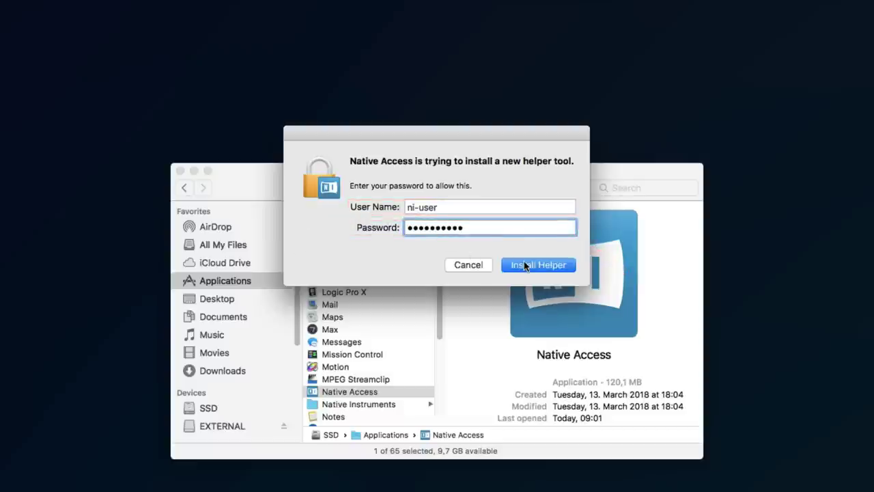
click(523, 265)
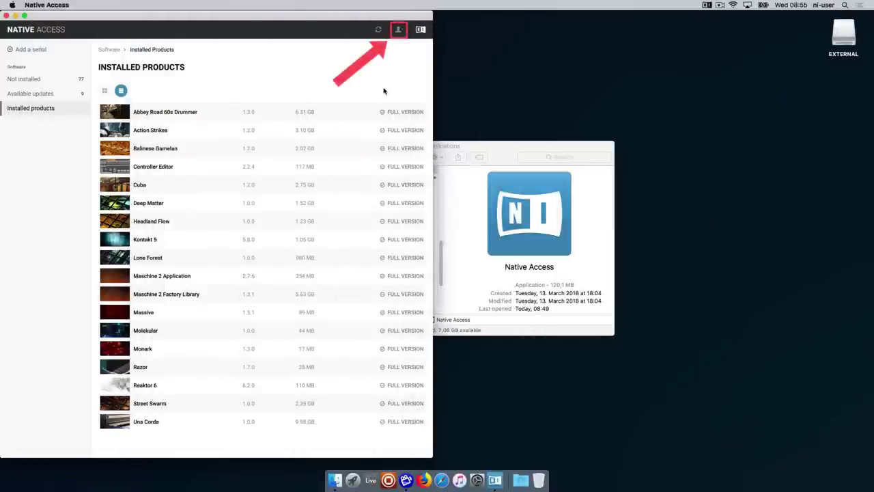
Open Preferences from the account menu to view the File locations settings
click(399, 30)
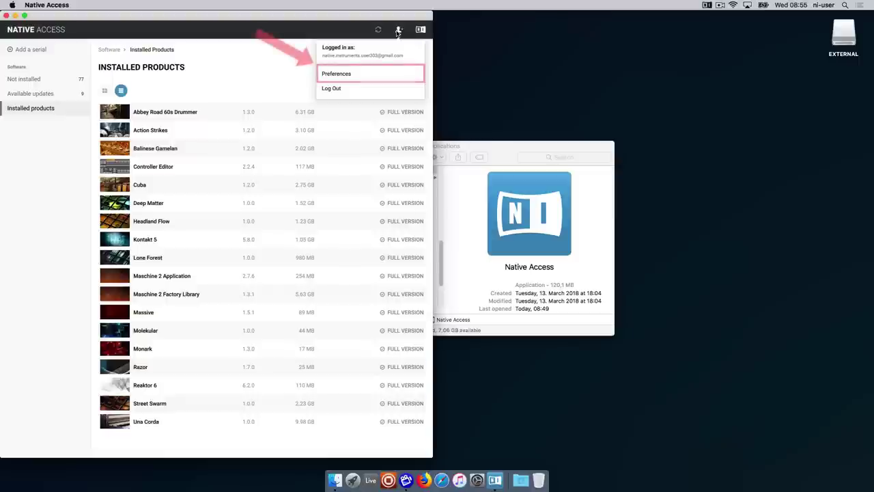
click(376, 73)
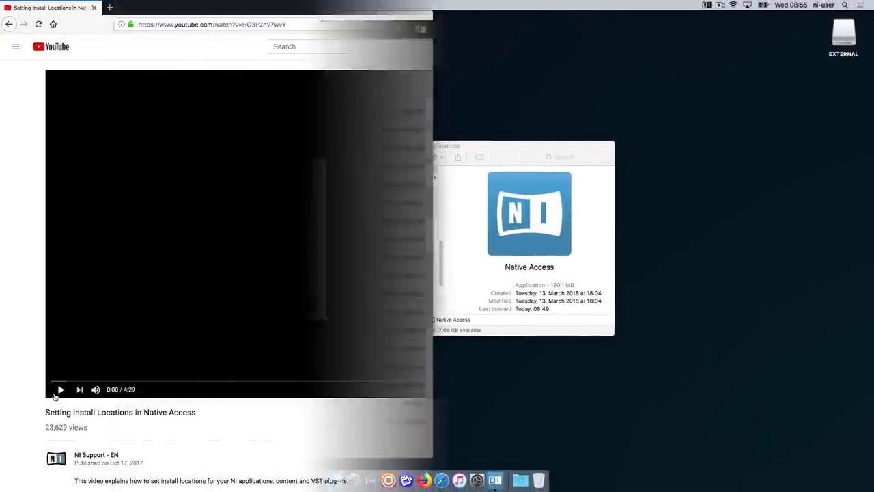
Play the install locations tutorial, then scroll the Not installed list down to Molekular
click(56, 394)
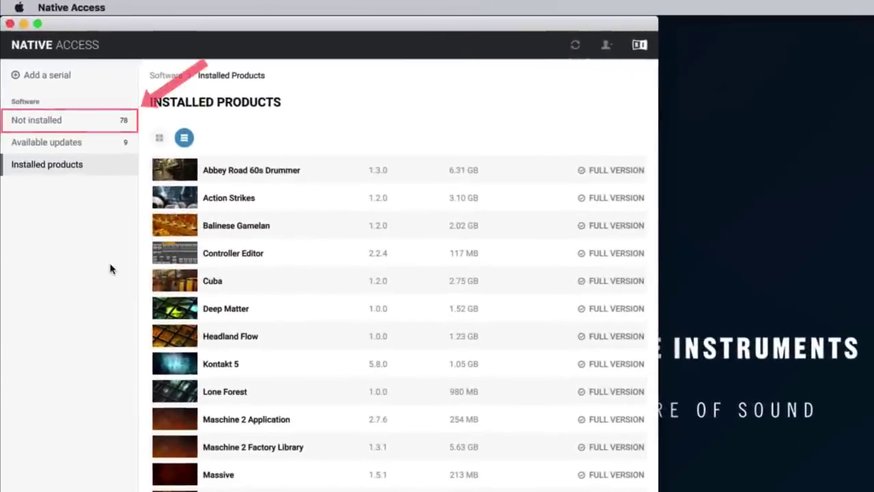
click(95, 123)
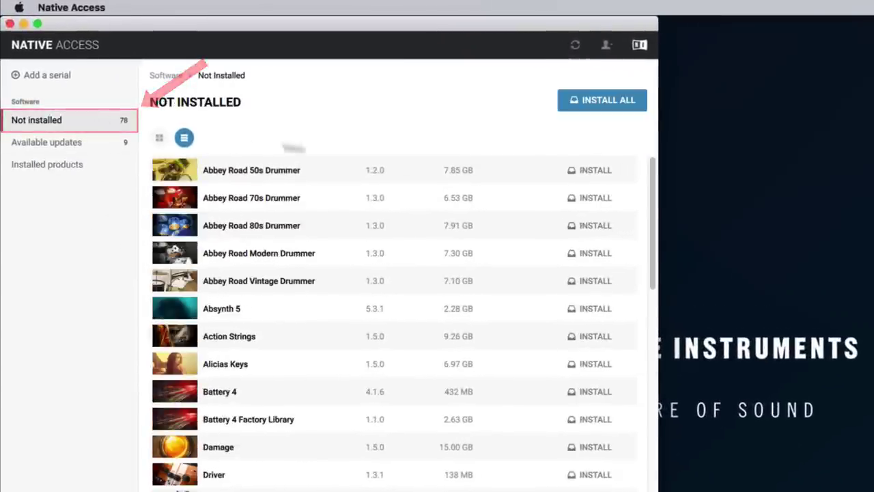
scroll(649, 72, down, 3)
scroll(649, 102, down, 7)
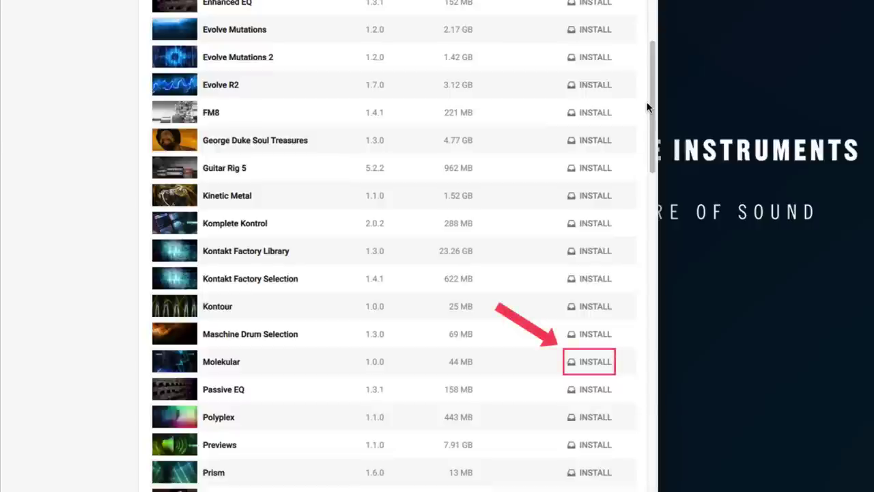
Install Molekular 1.0.0, confirm it under Installed products, and return to Not installed
click(595, 363)
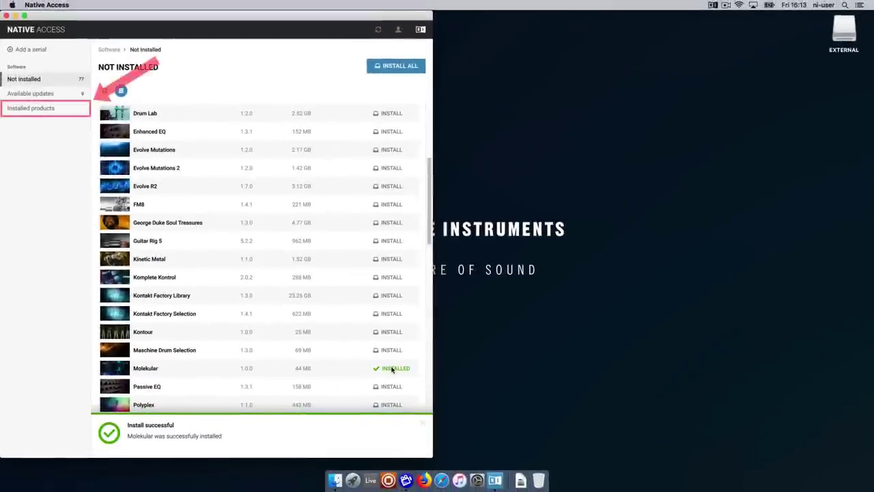
click(29, 109)
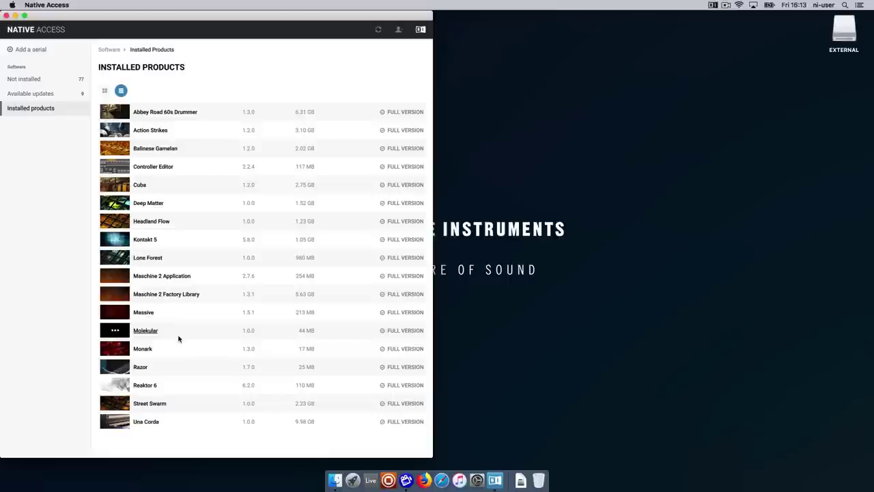
click(65, 82)
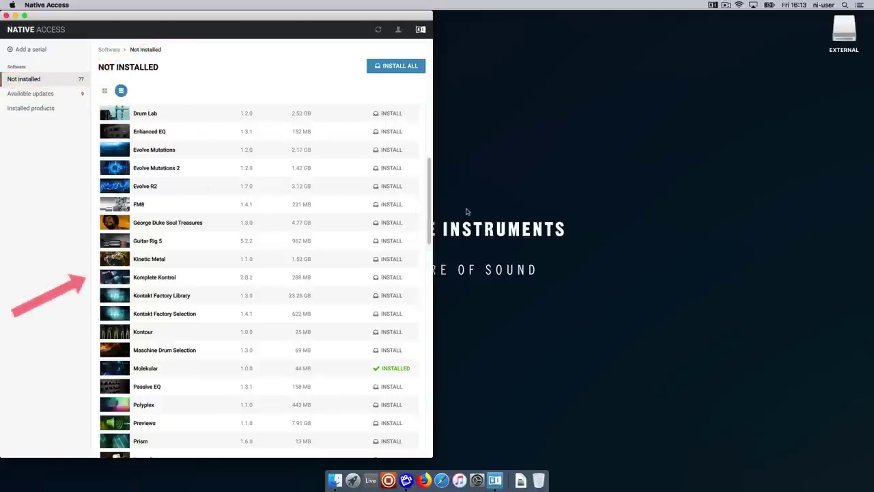
drag(431, 212, 429, 315)
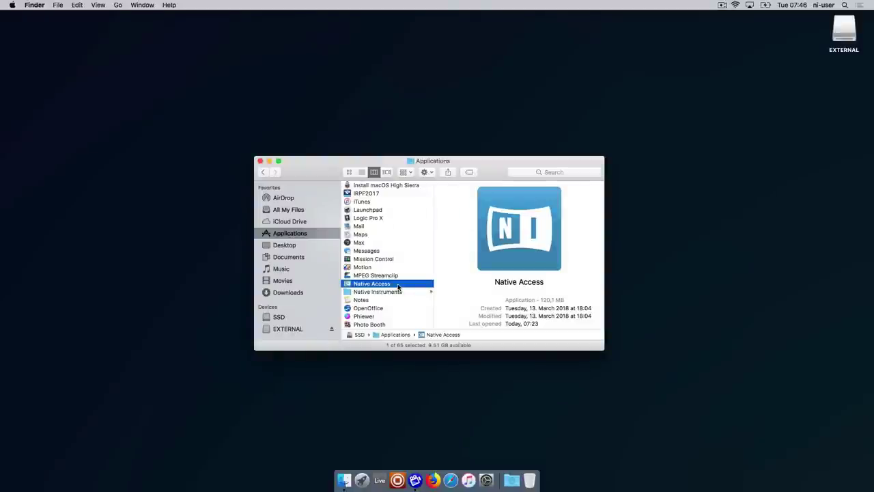
Launch Native Access from Finder's Applications folder, showing no products installed yet
double_click(398, 283)
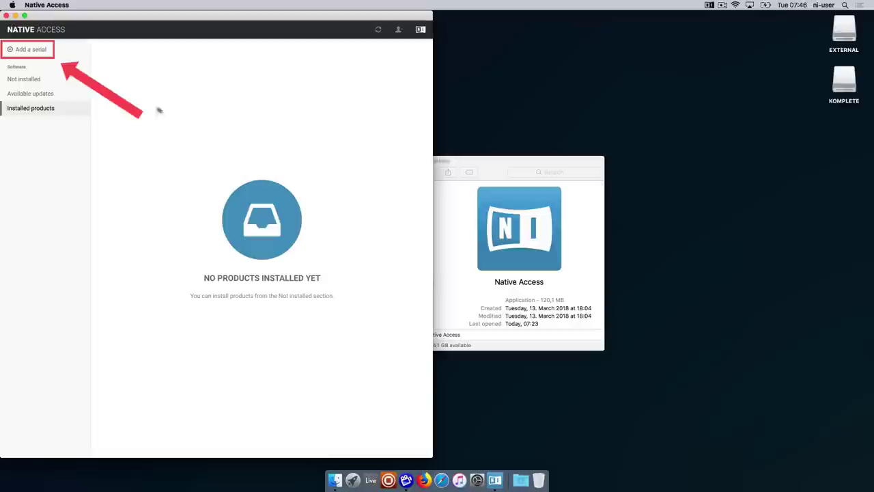
Register the KOMPLETE 11 ULTIMATE serial number and dismiss the thank-you dialog
click(42, 50)
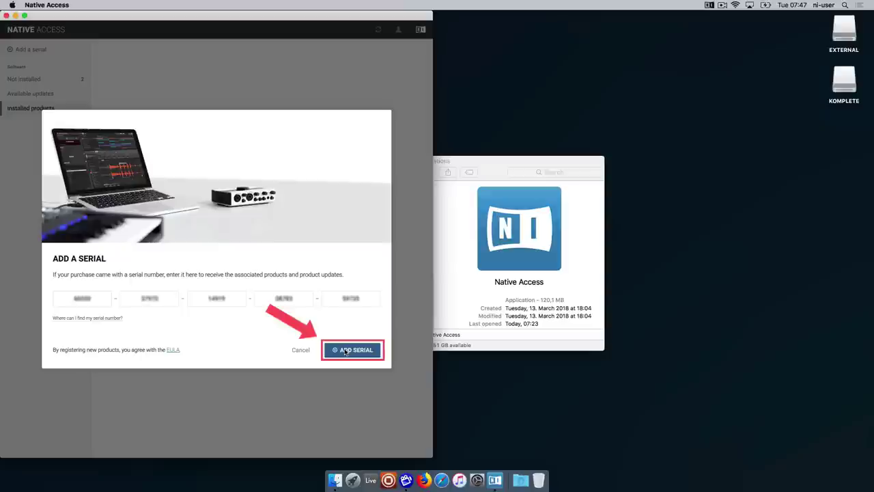
click(347, 349)
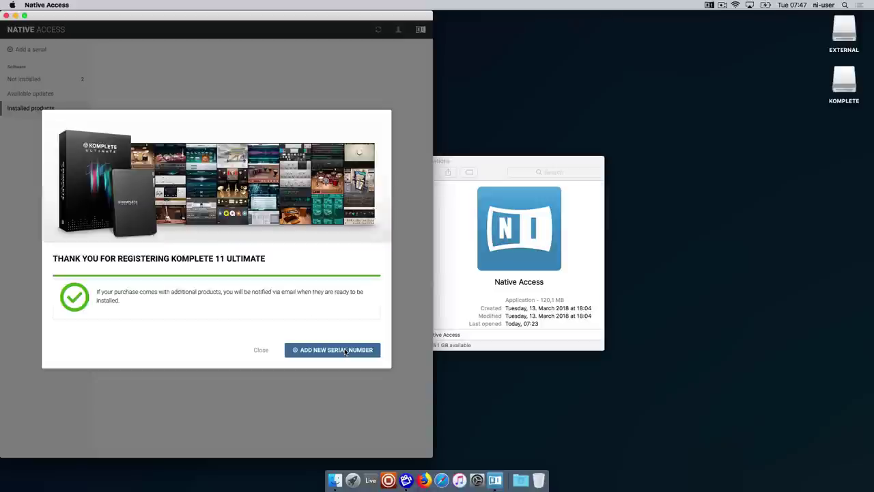
click(259, 352)
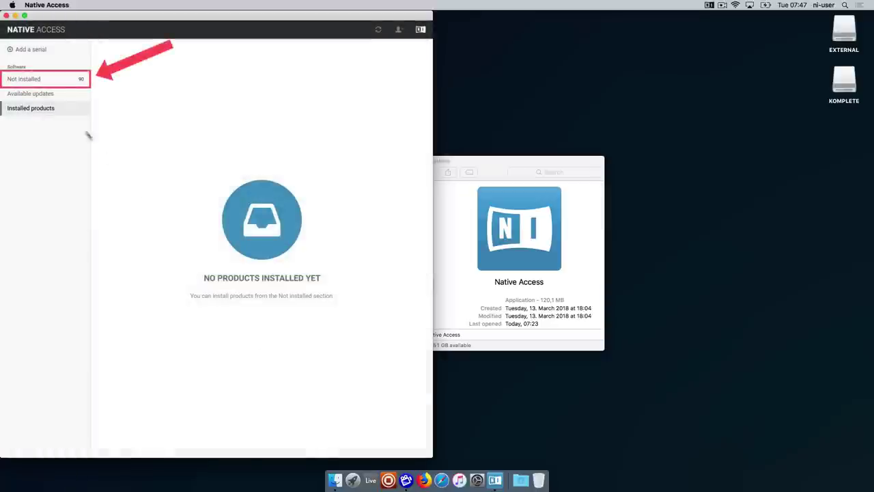
click(47, 83)
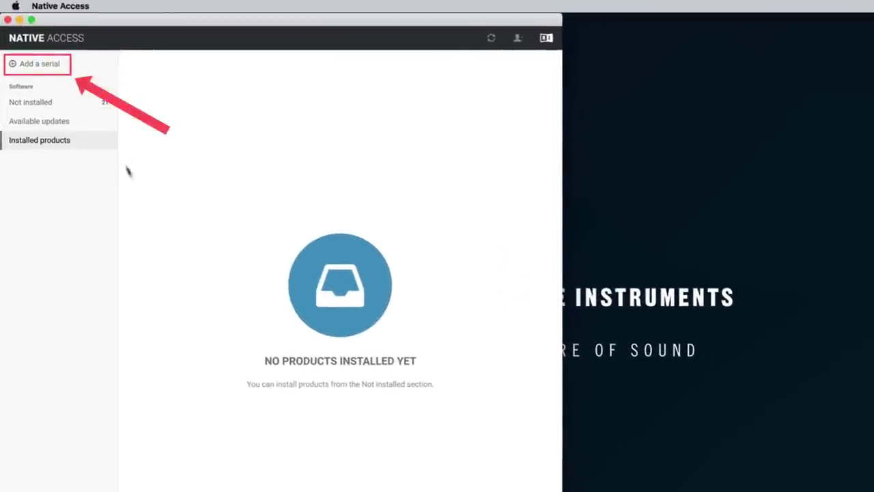
Register the MASCHINE MK3 HW product by entering its serial number, then dismiss the confirmation
click(55, 66)
click(471, 463)
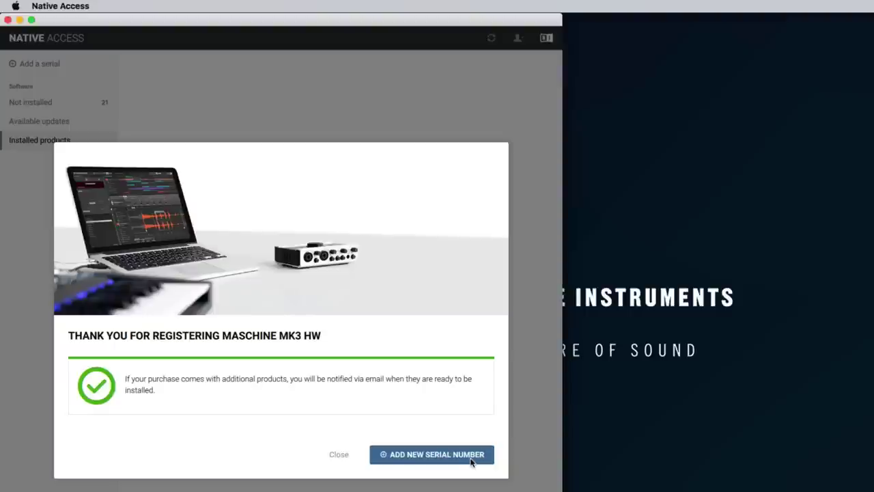
click(345, 454)
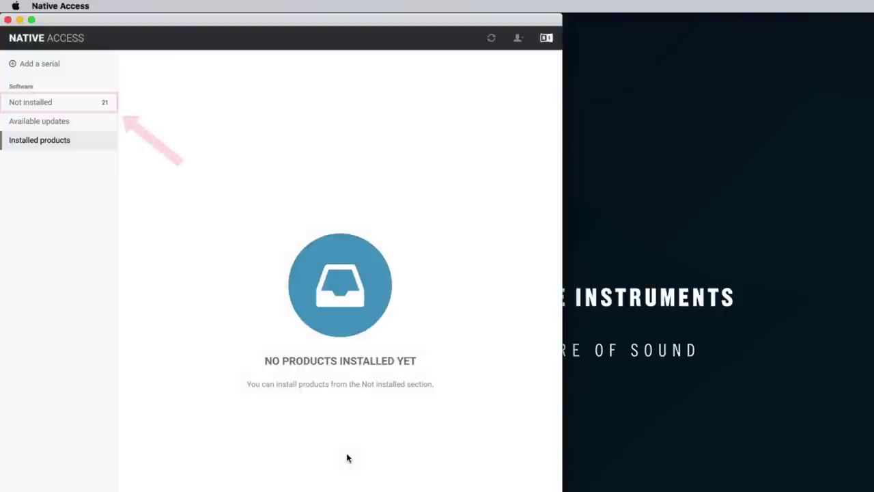
Browse the 21 products listed under Not installed
click(91, 103)
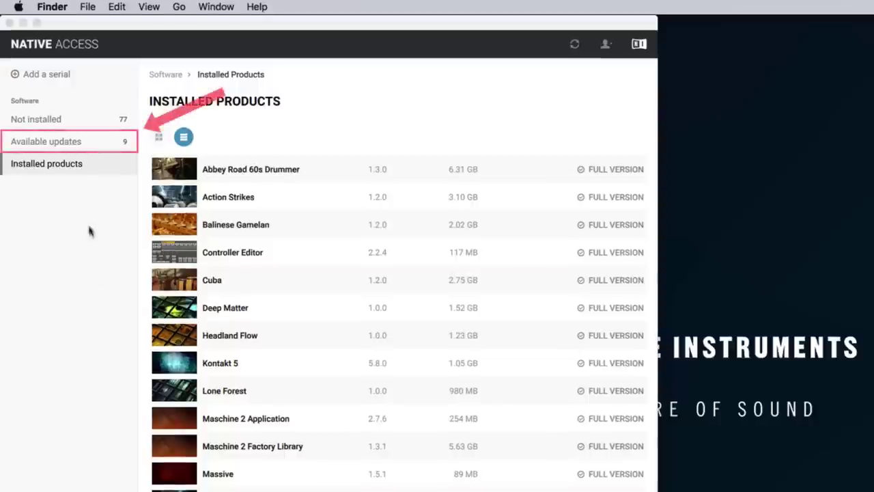
Start the Massive 1.5.5 update from the list of 9 available updates
click(94, 148)
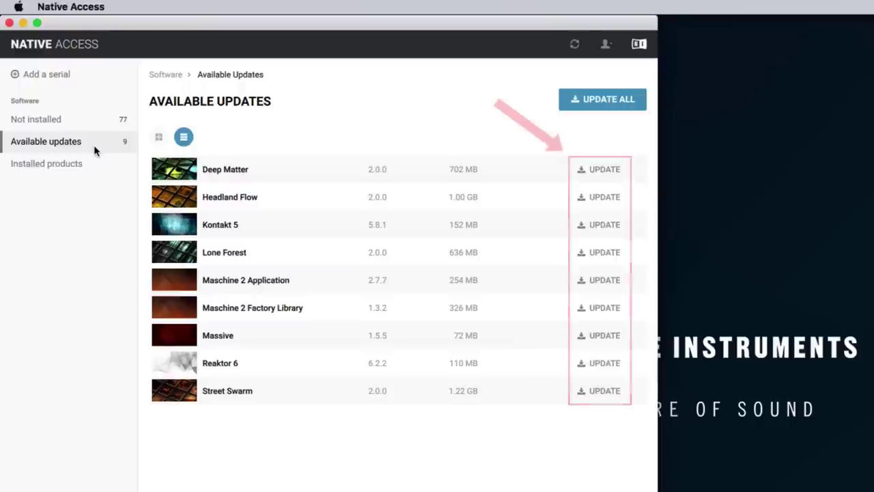
click(592, 336)
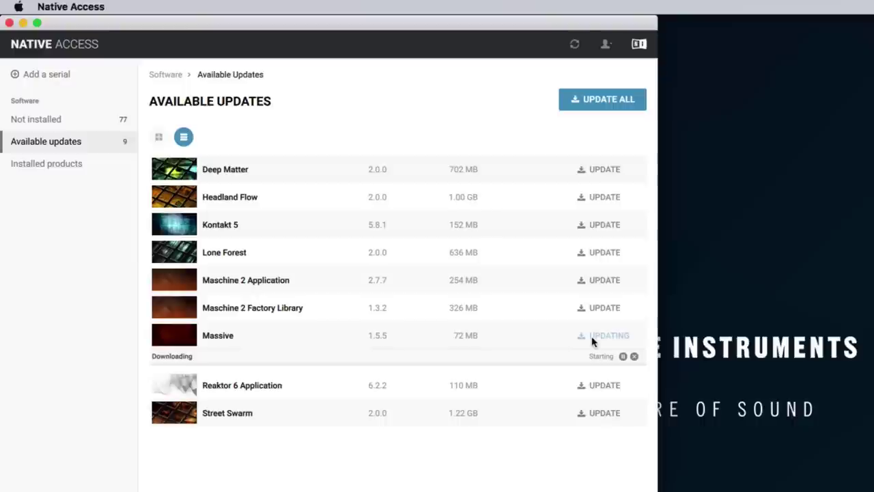